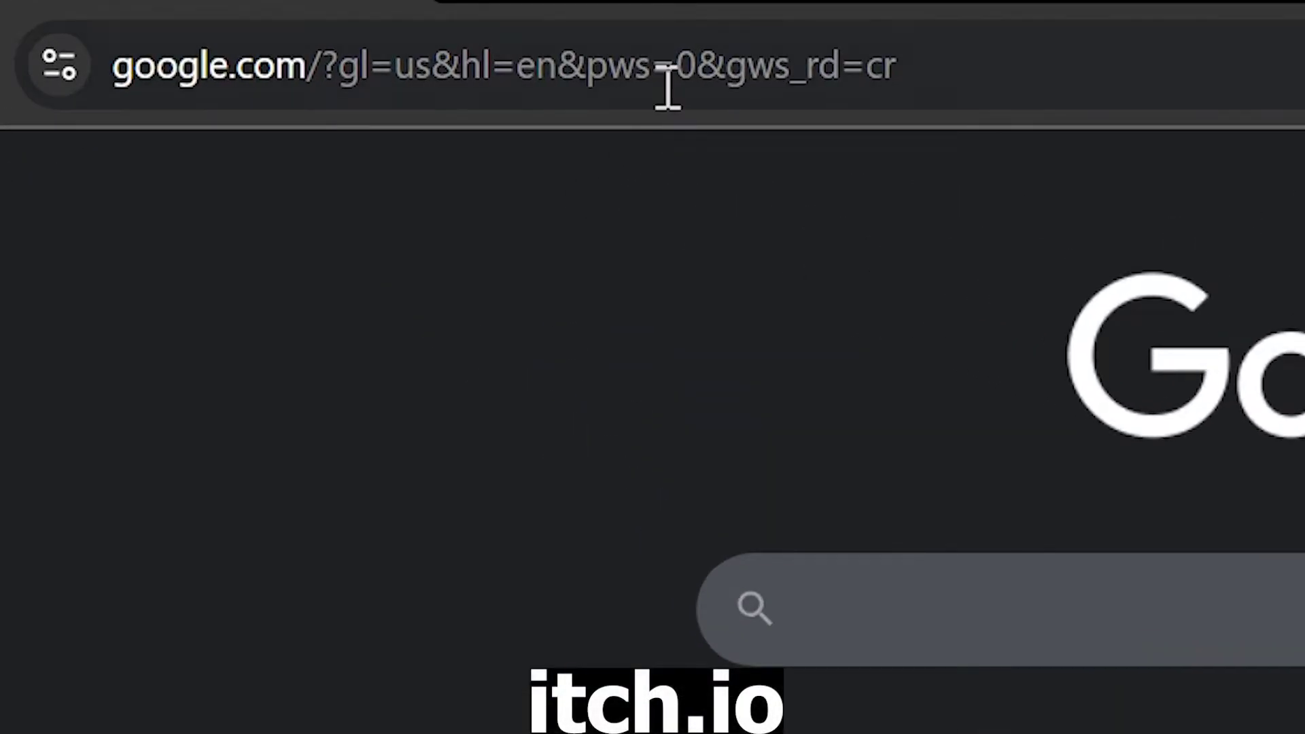
{"action": "left_click", "coordinate": [668, 91]}
{"action": "type", "text": "https://itch.io"}
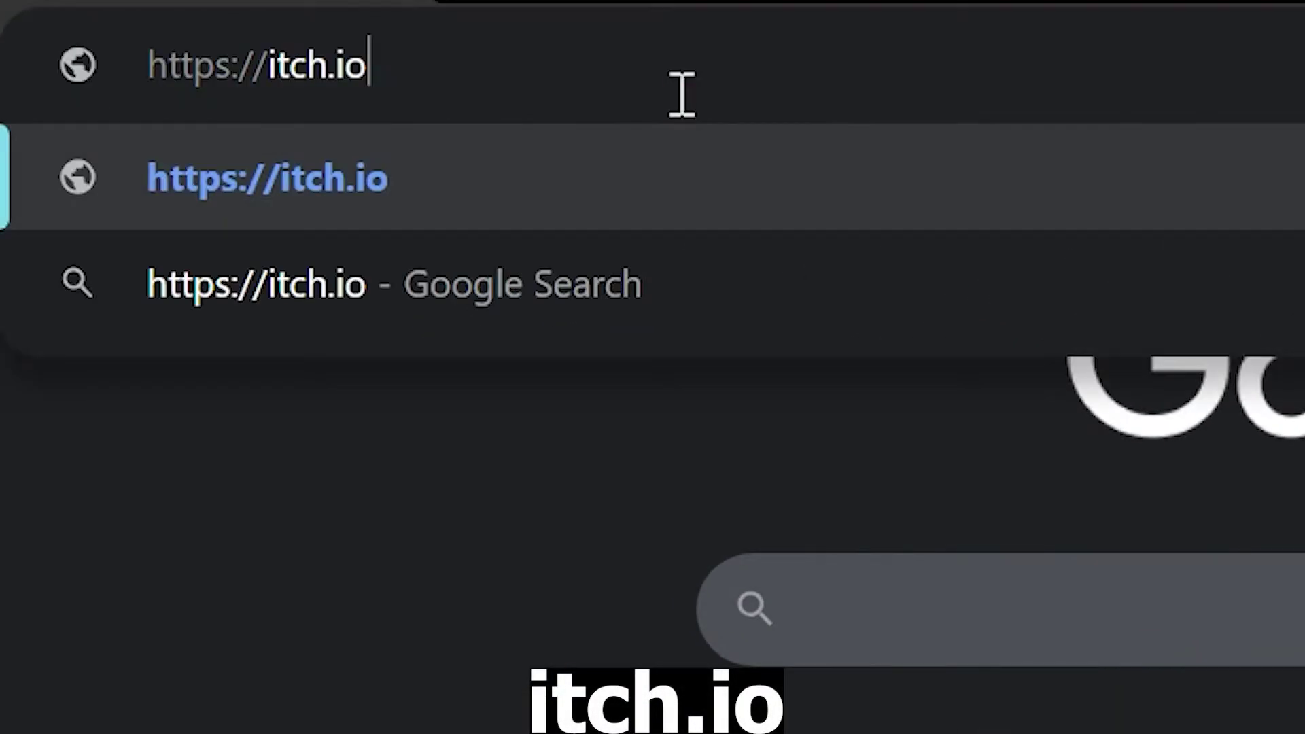
{"action": "left_click", "coordinate": [821, 193]}
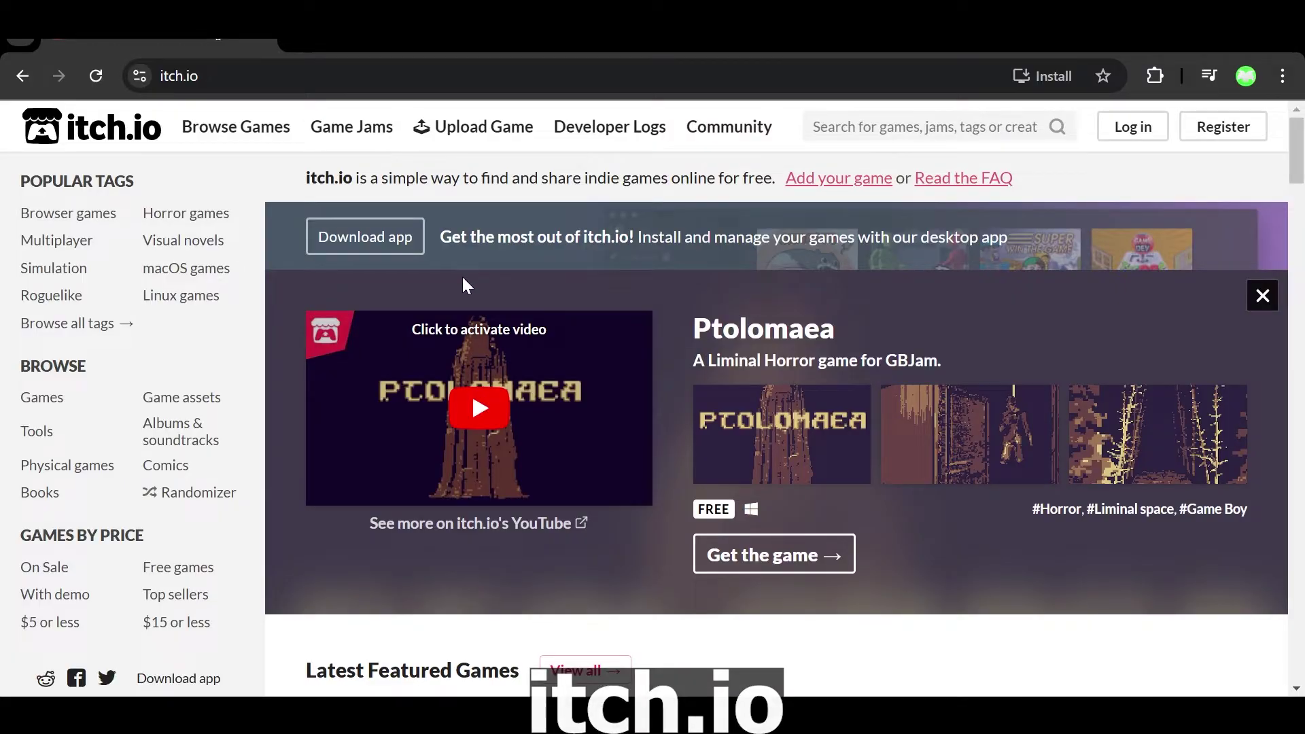
{"action": "scroll", "coordinate": [463, 278], "scroll_direction": "down", "scroll_amount": 3}
{"action": "scroll", "coordinate": [463, 278], "scroll_direction": "up", "scroll_amount": 3}
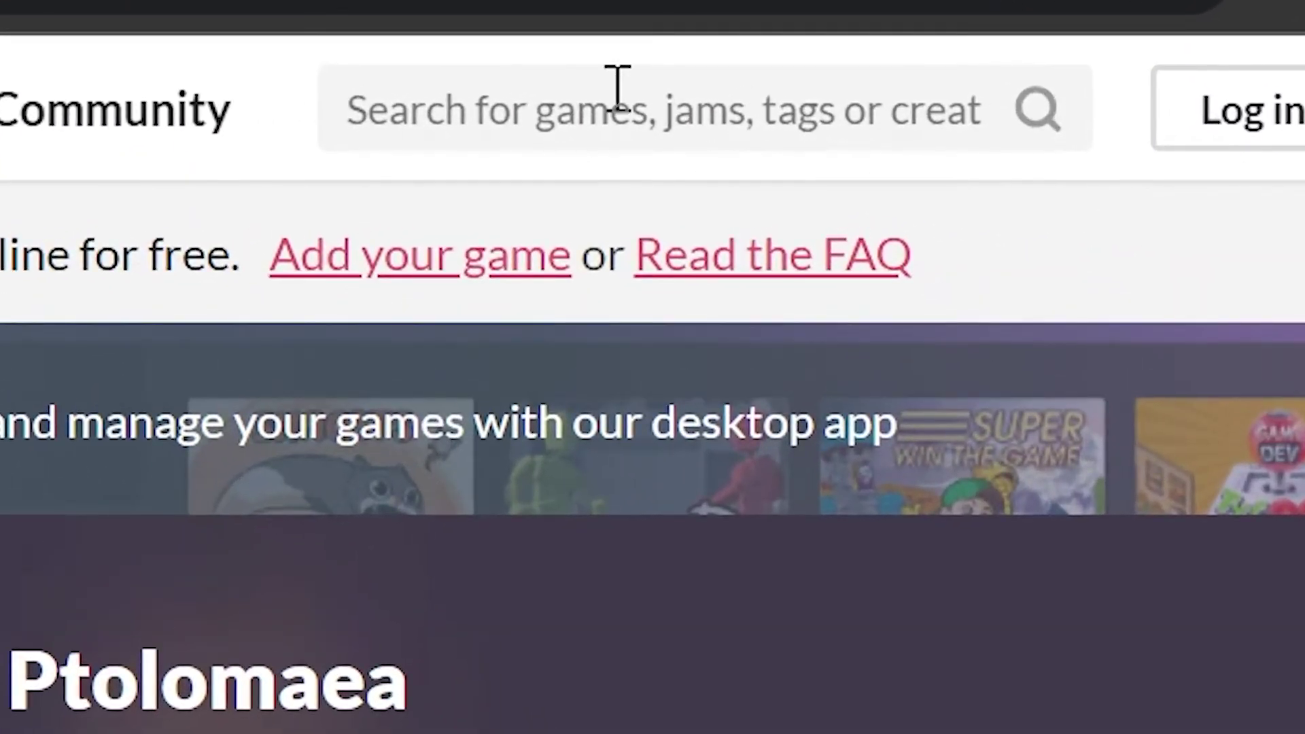
Search itch.io for "sprunki"
{"action": "left_click", "coordinate": [926, 120]}
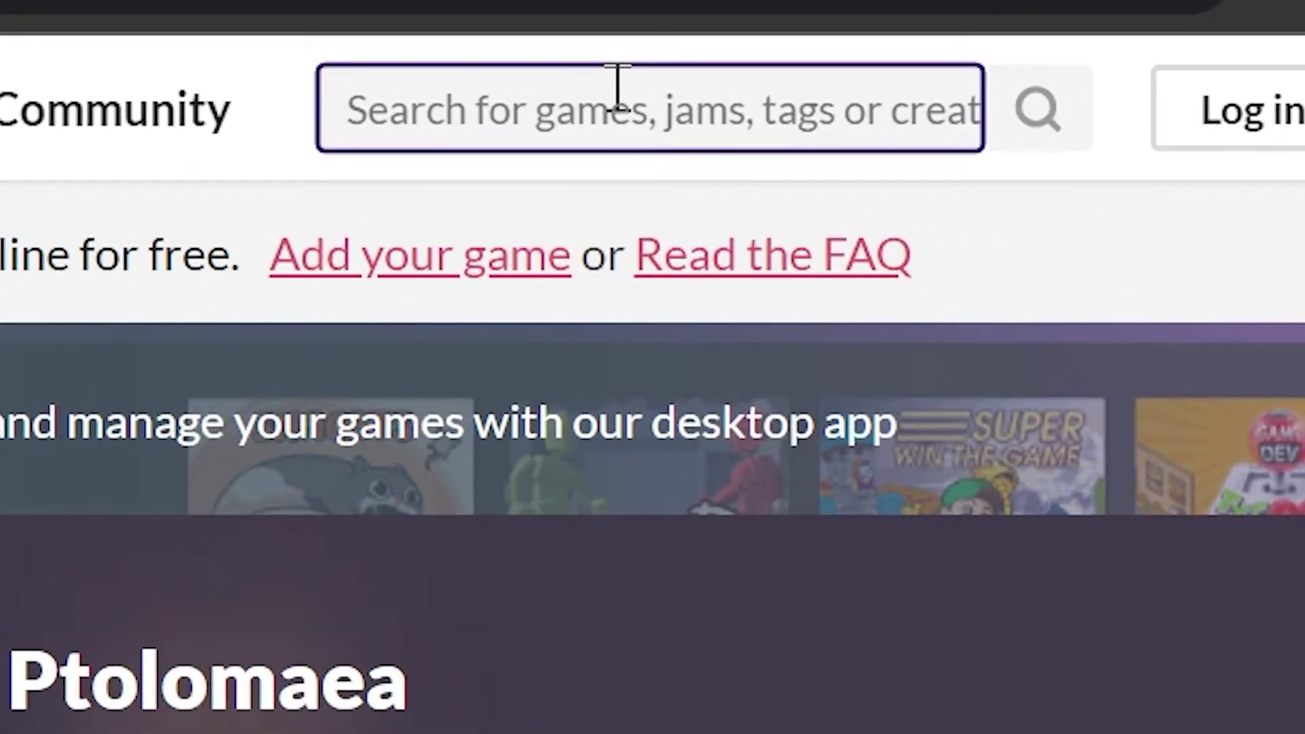
{"action": "type", "text": "spr"}
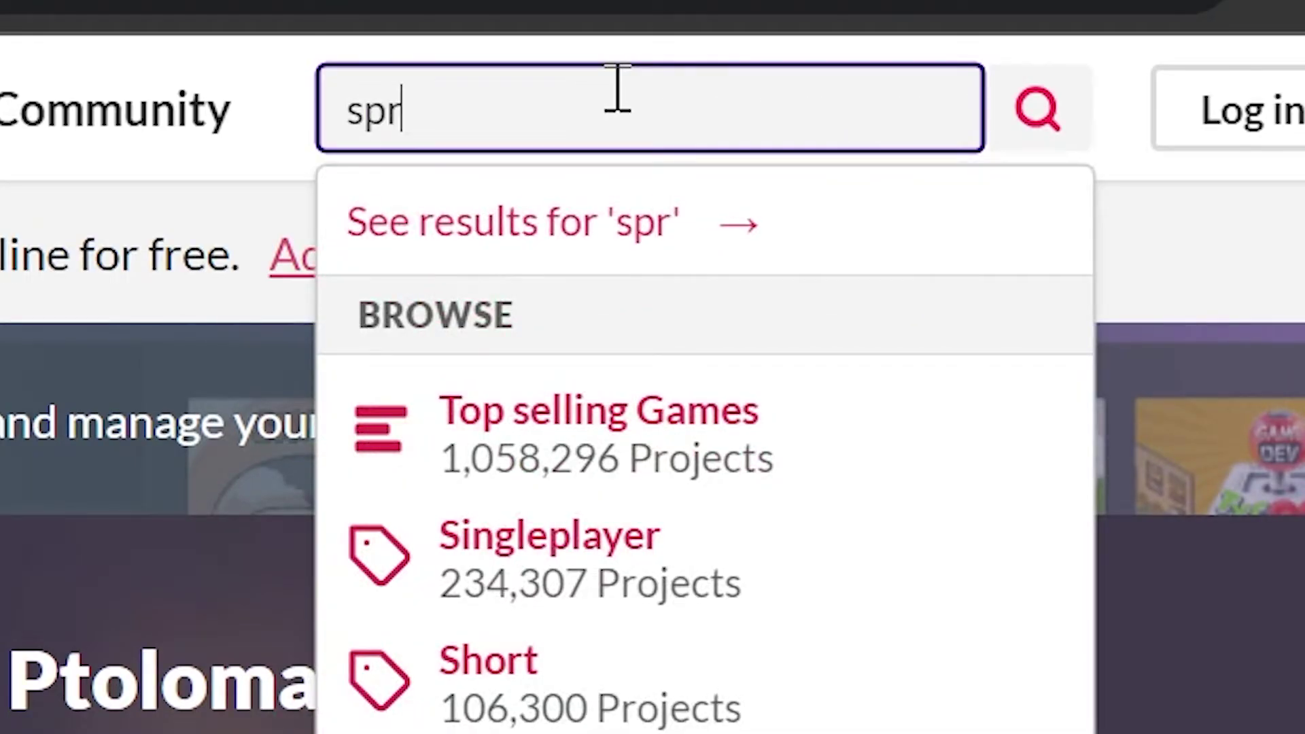
{"action": "type", "text": "un"}
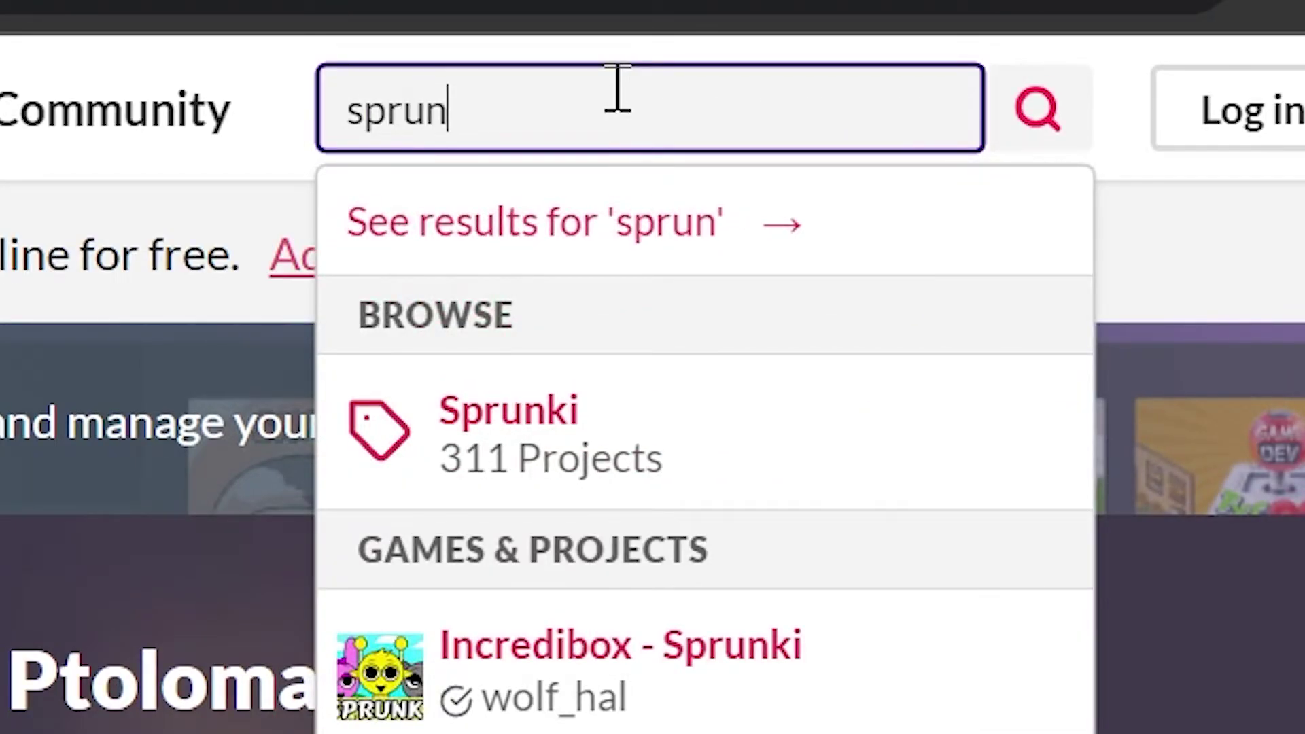
{"action": "type", "text": "ki"}
{"action": "key", "text": "Return"}
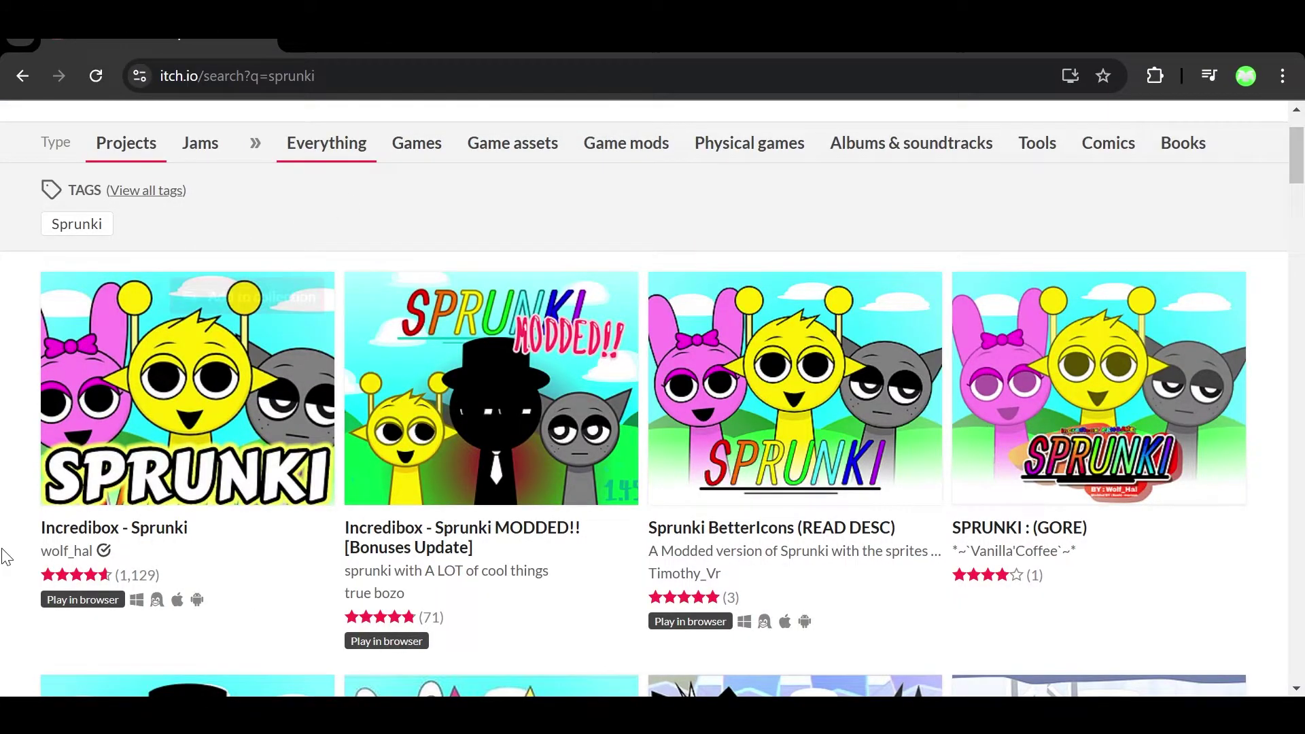
{"action": "mouse_move", "coordinate": [490, 388]}
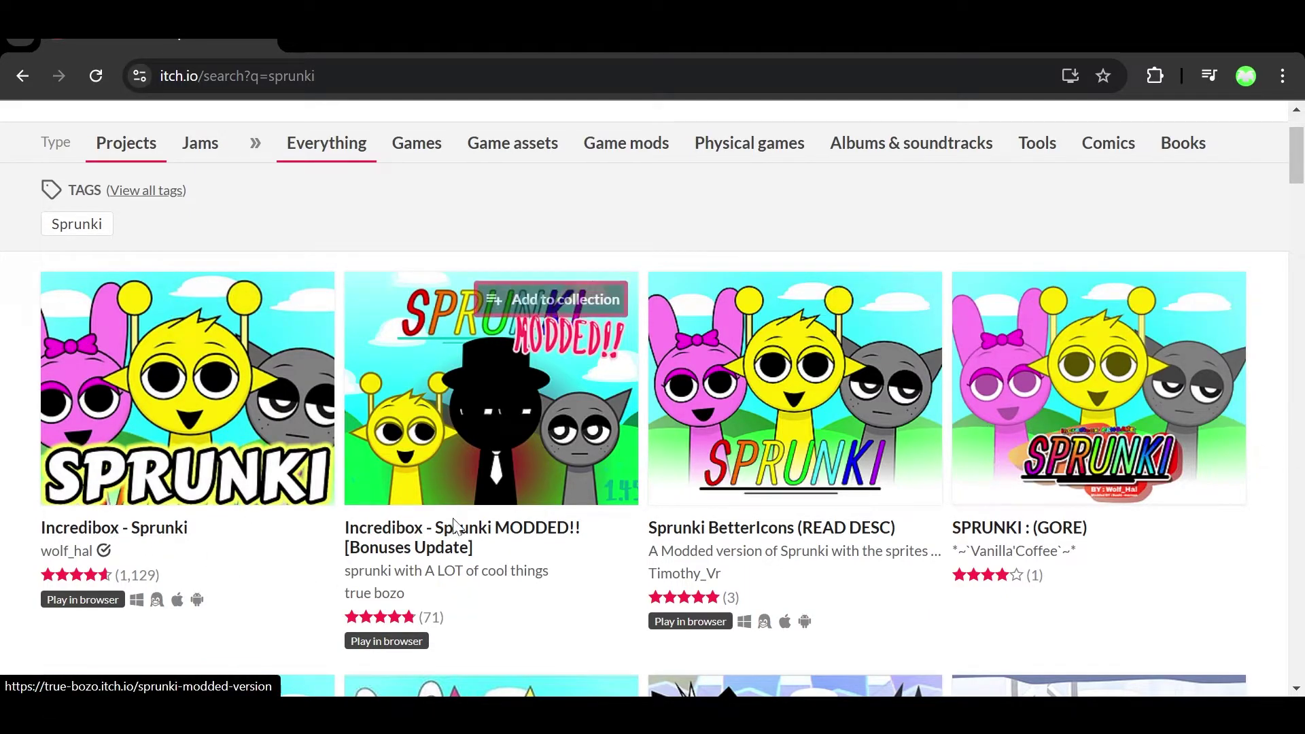
Download Incredibox - Sprunki.sb3 (48 MB) from its game page and confirm it finished
{"action": "left_click", "coordinate": [174, 456]}
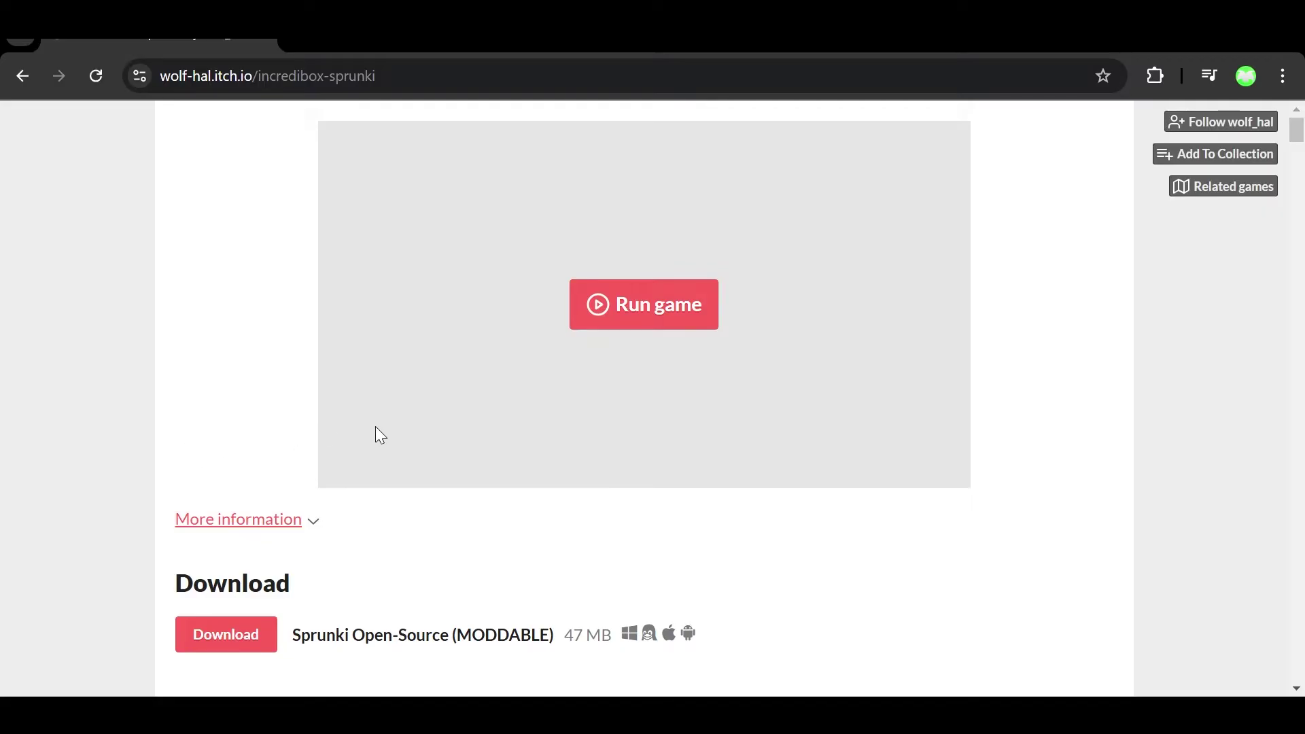
{"action": "scroll", "coordinate": [255, 590], "scroll_direction": "down", "scroll_amount": 1}
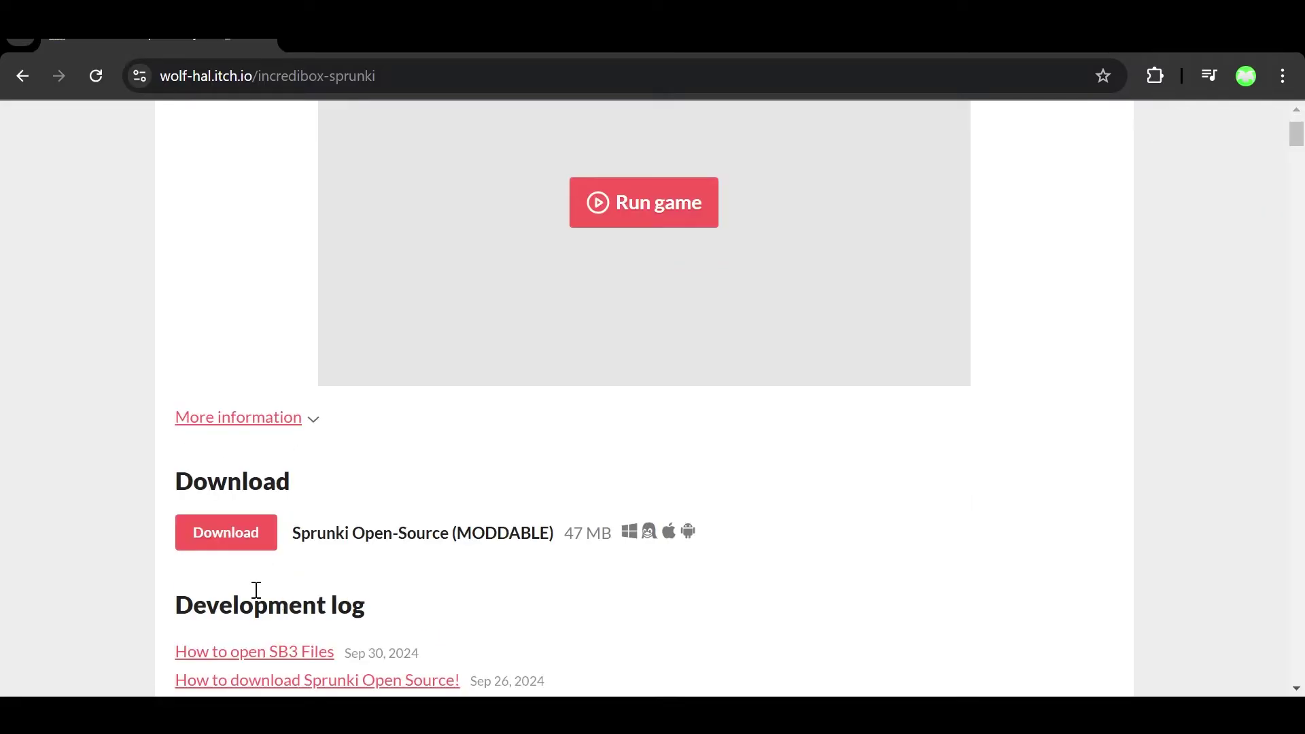
{"action": "left_click", "coordinate": [218, 549]}
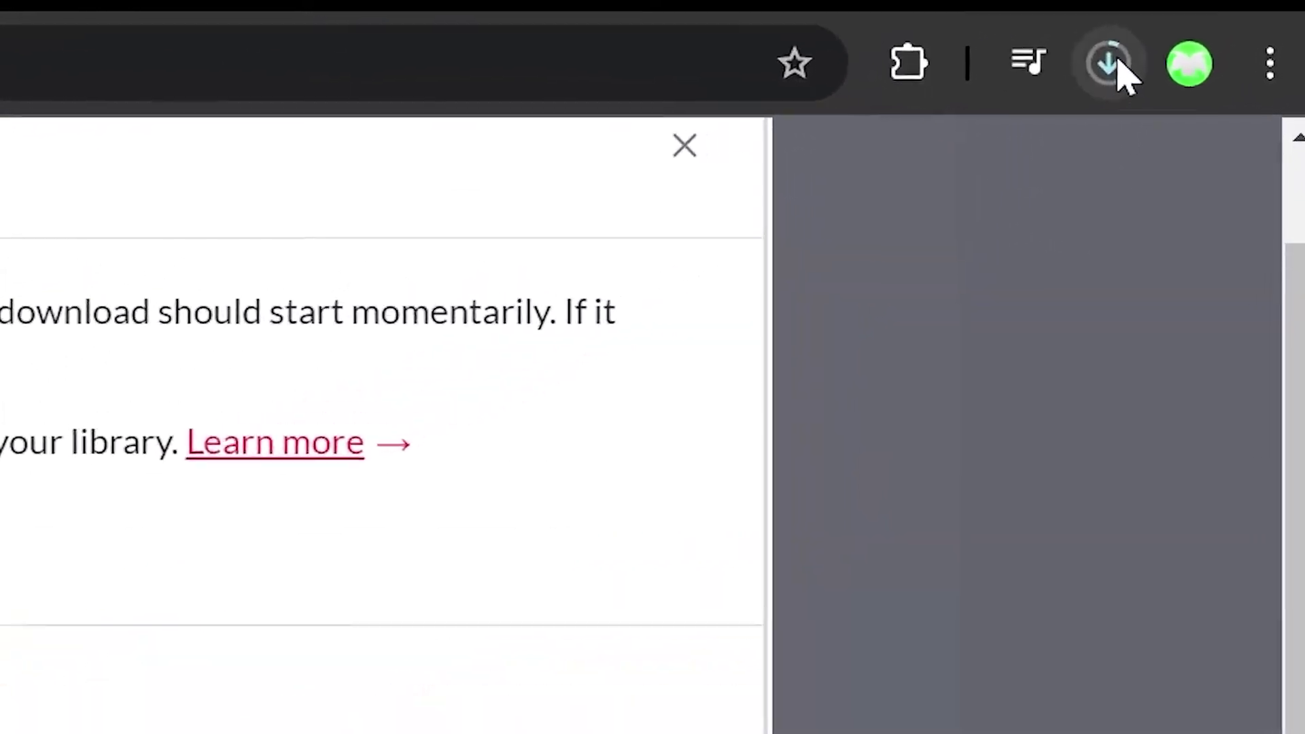
{"action": "left_click", "coordinate": [1111, 63]}
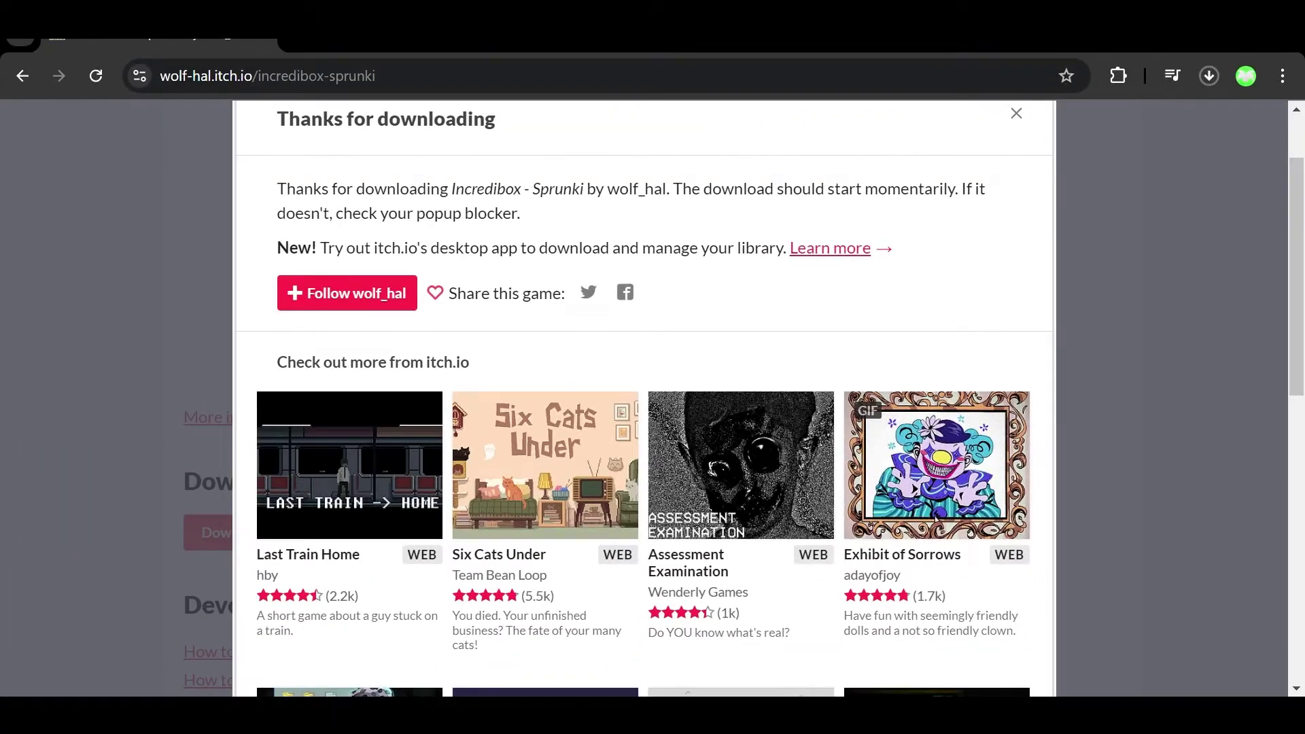
{"action": "left_click", "coordinate": [342, 82]}
{"action": "type", "text": "https://scratch.mit.edu"}
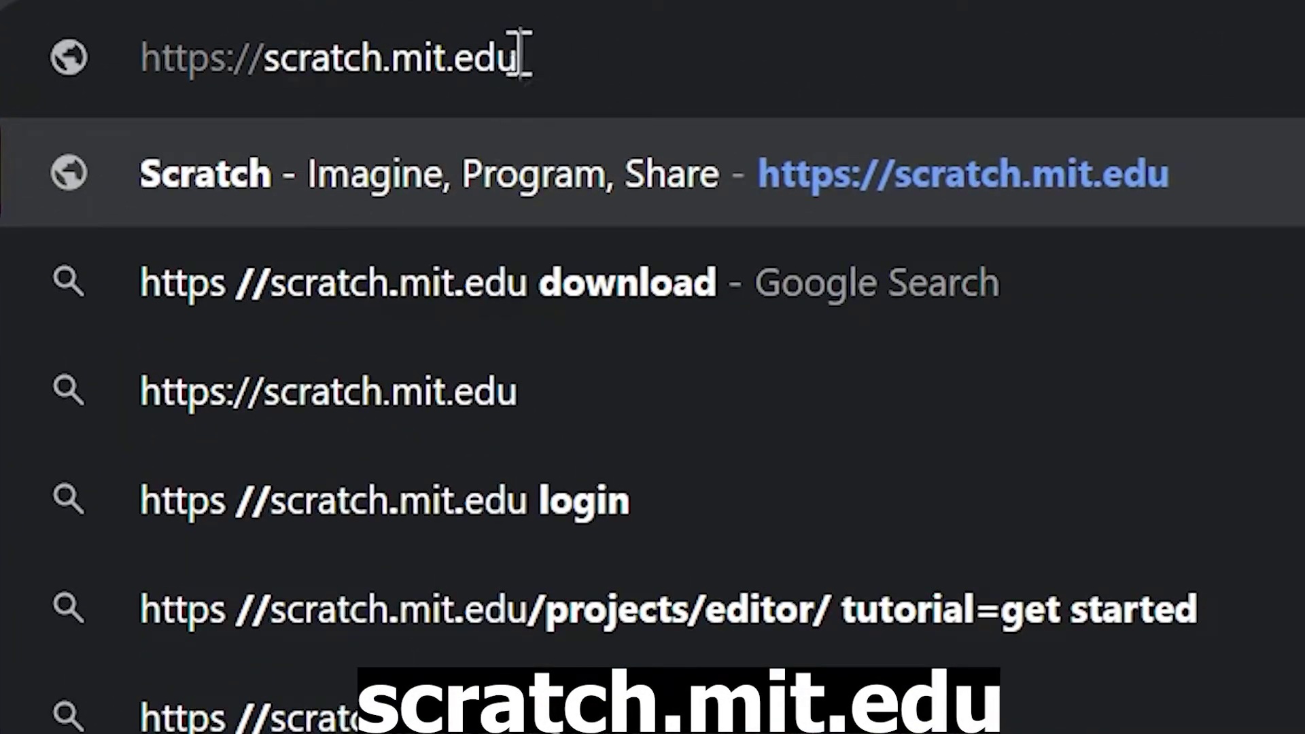
{"action": "key", "text": "Return"}
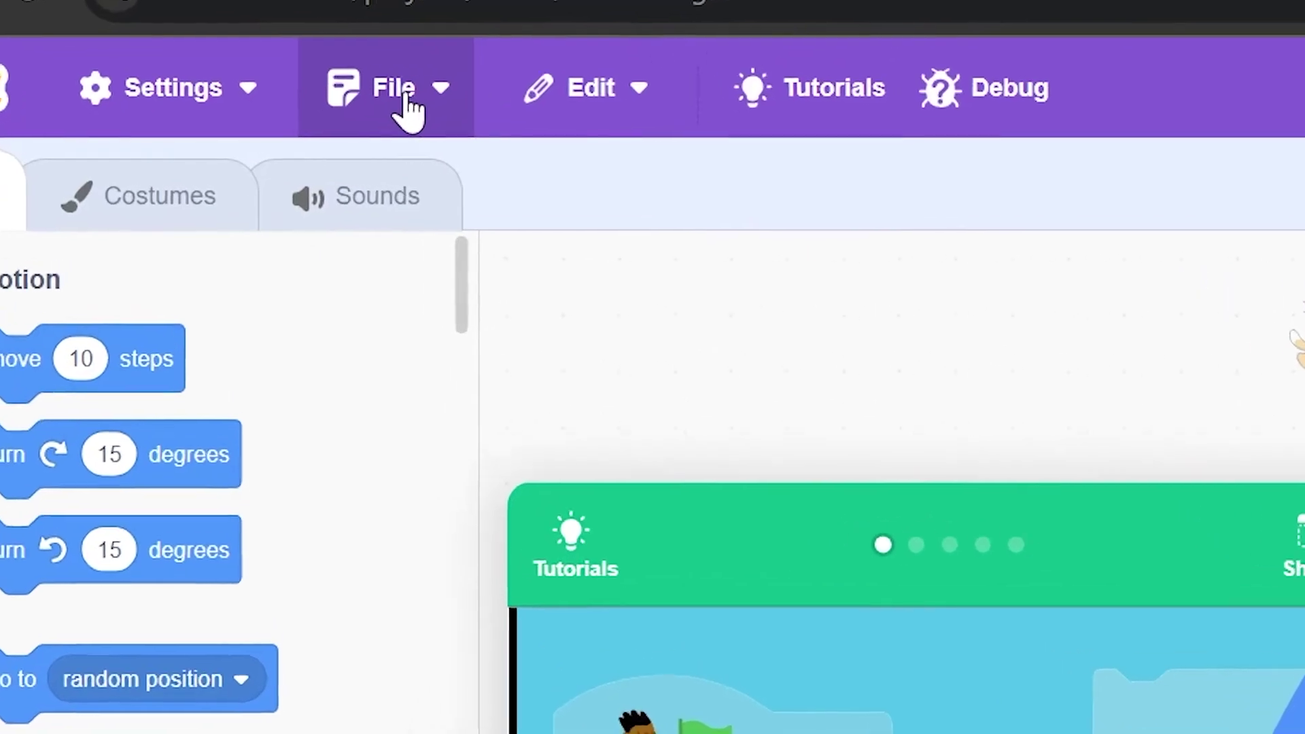
Load Incredibox - Sprunki.sb3 from Downloads via File > Load from your computer
{"action": "left_click", "coordinate": [280, 128]}
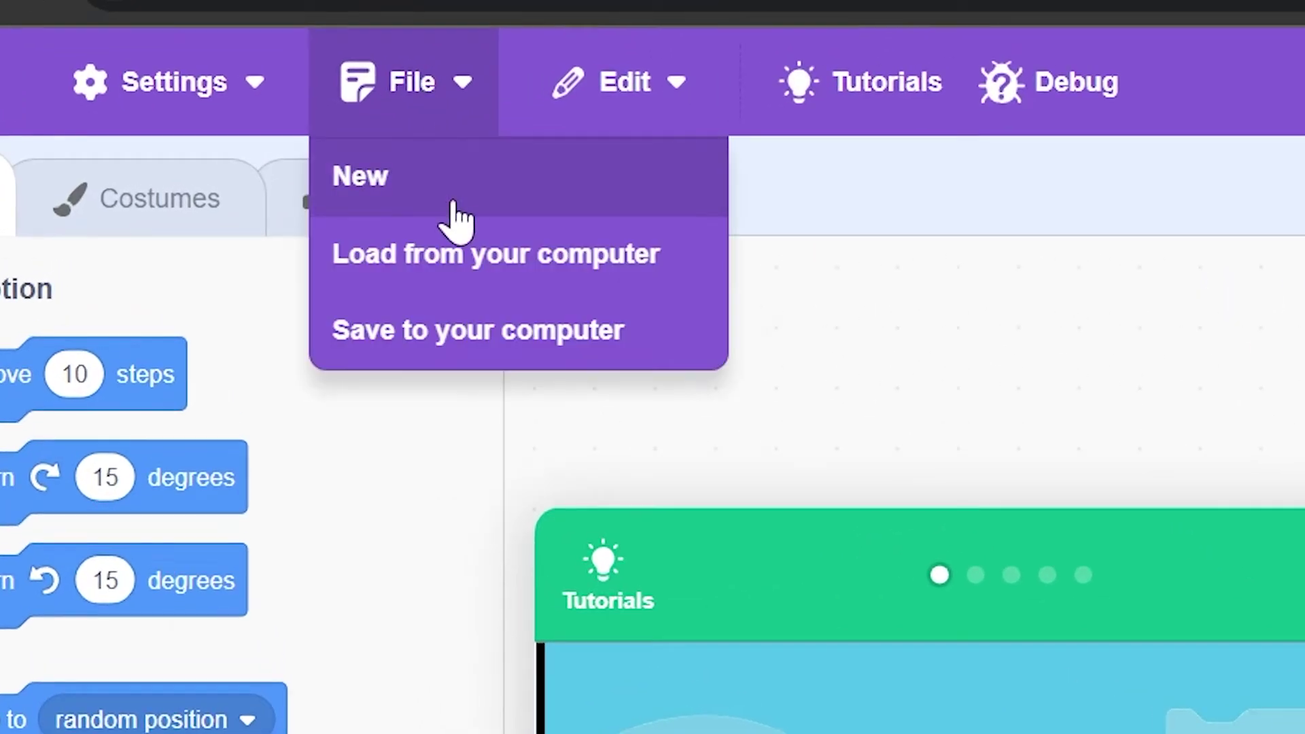
{"action": "left_click", "coordinate": [455, 255]}
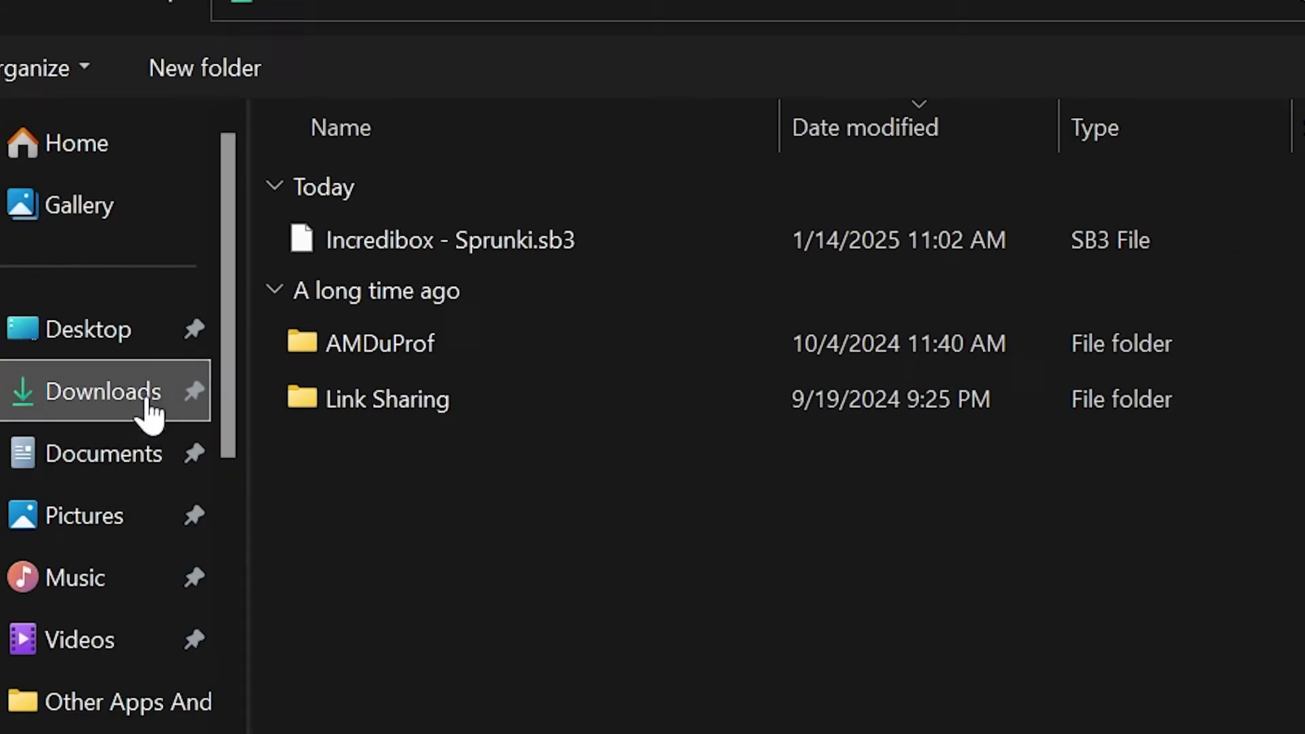
{"action": "left_click", "coordinate": [147, 379]}
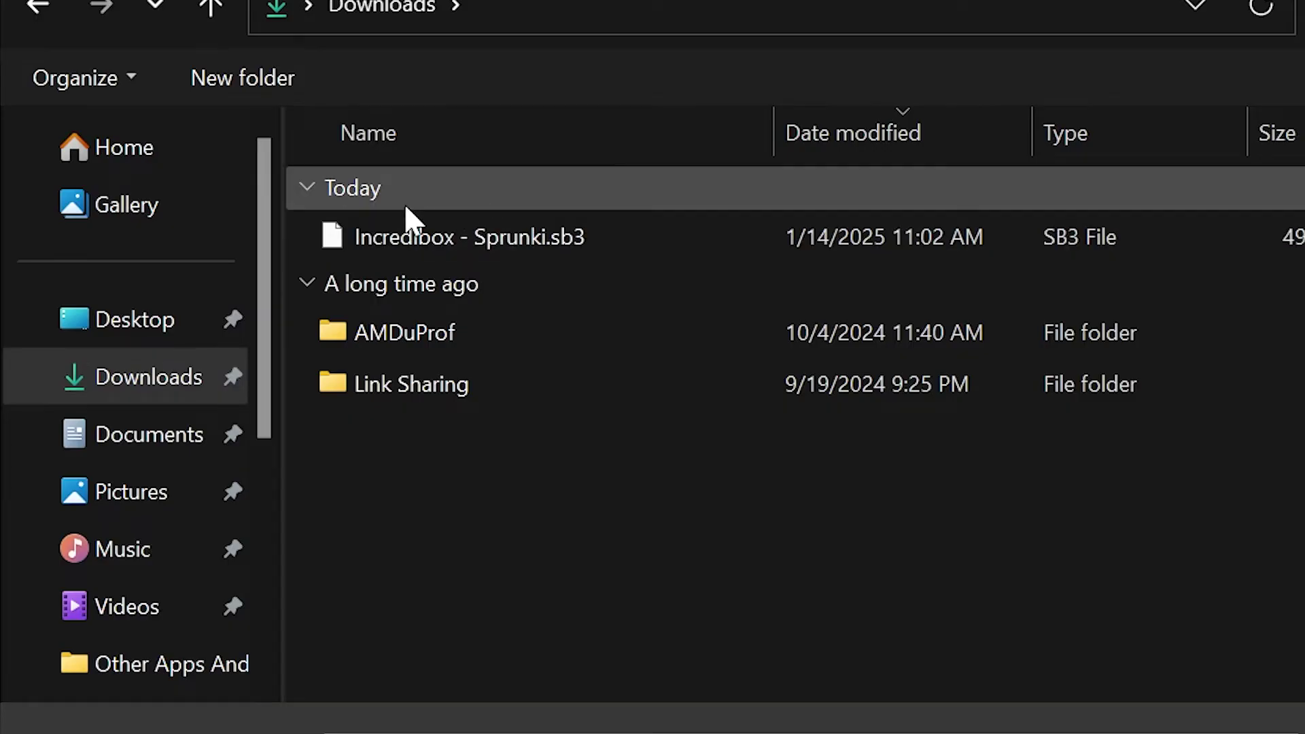
{"action": "left_click", "coordinate": [564, 240]}
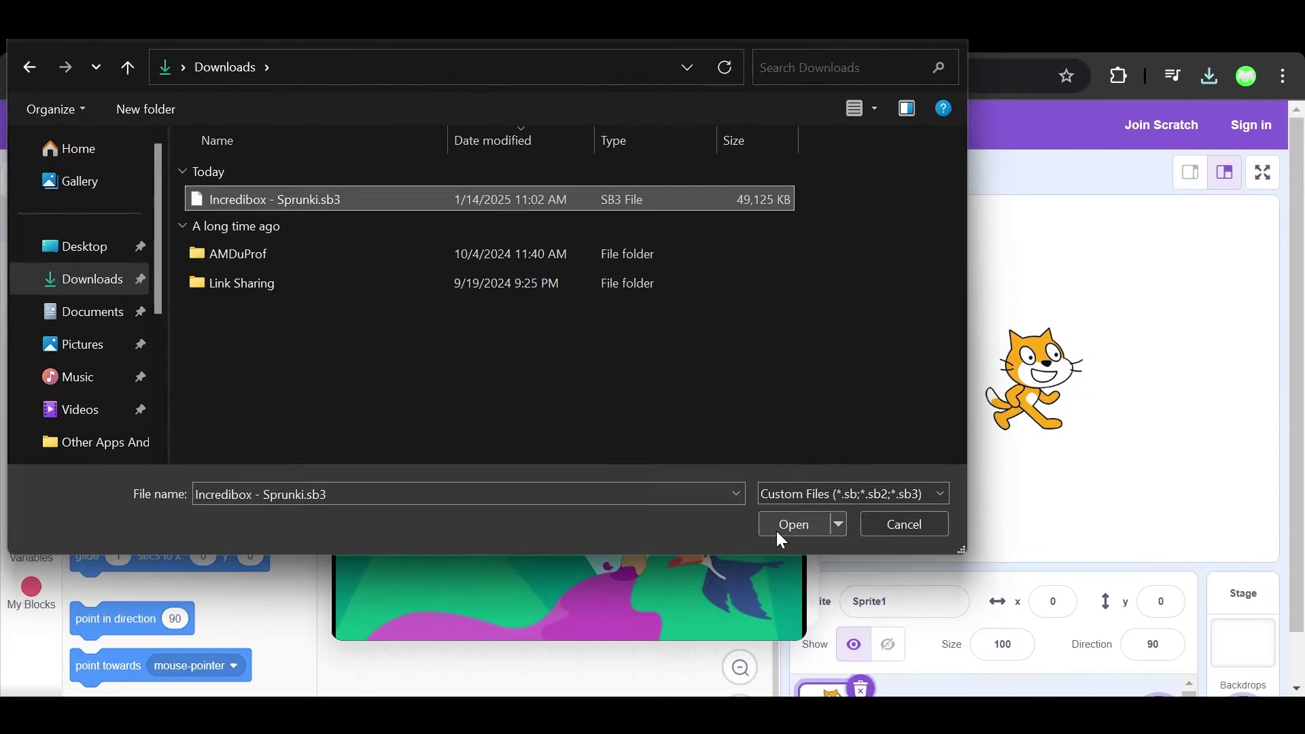
{"action": "left_click", "coordinate": [776, 531]}
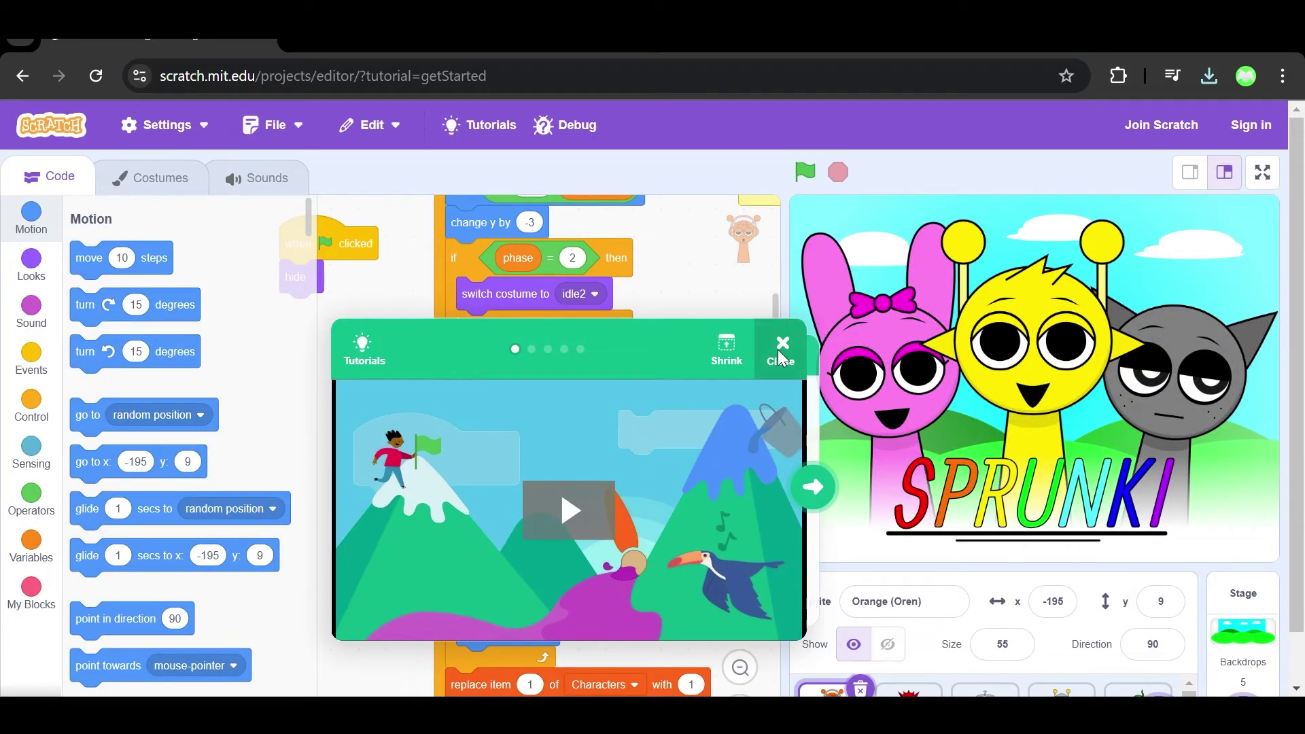
Close the Tutorials panel and show the Orange (Oren) sprite's costumes
{"action": "left_click", "coordinate": [778, 350]}
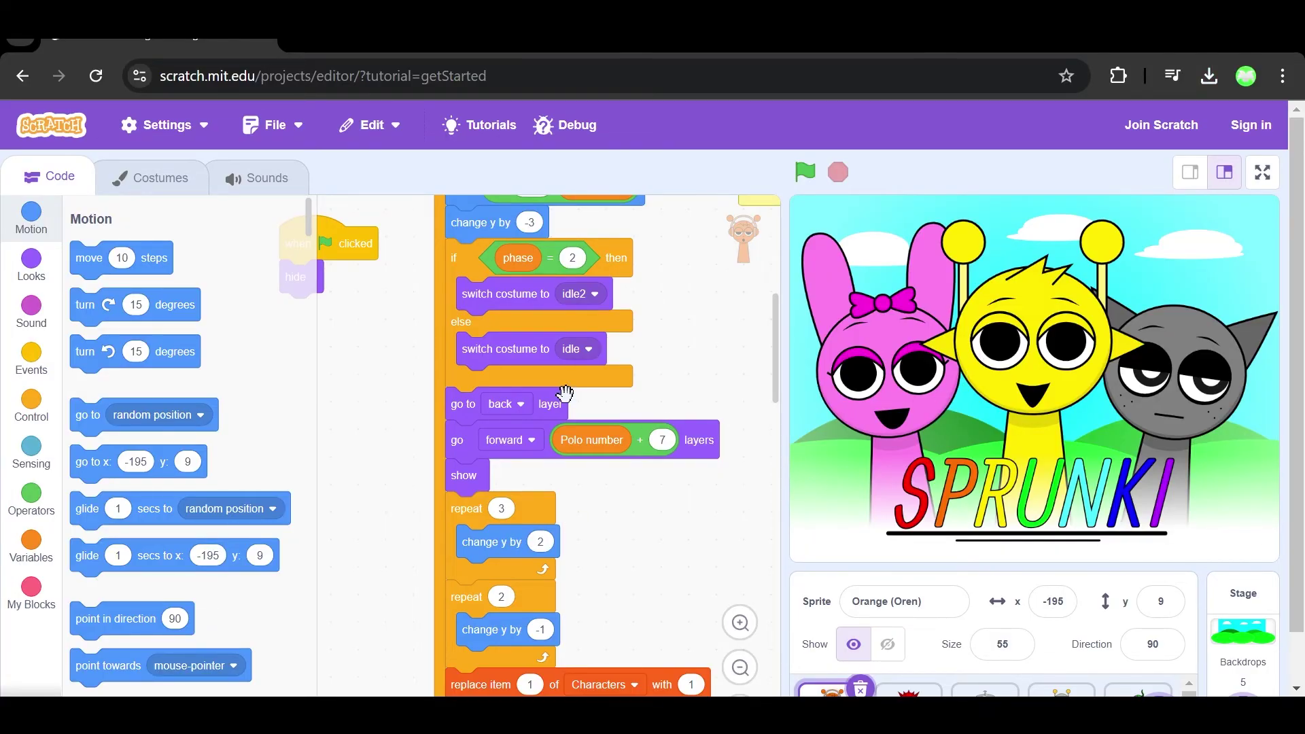
{"action": "left_click", "coordinate": [143, 177]}
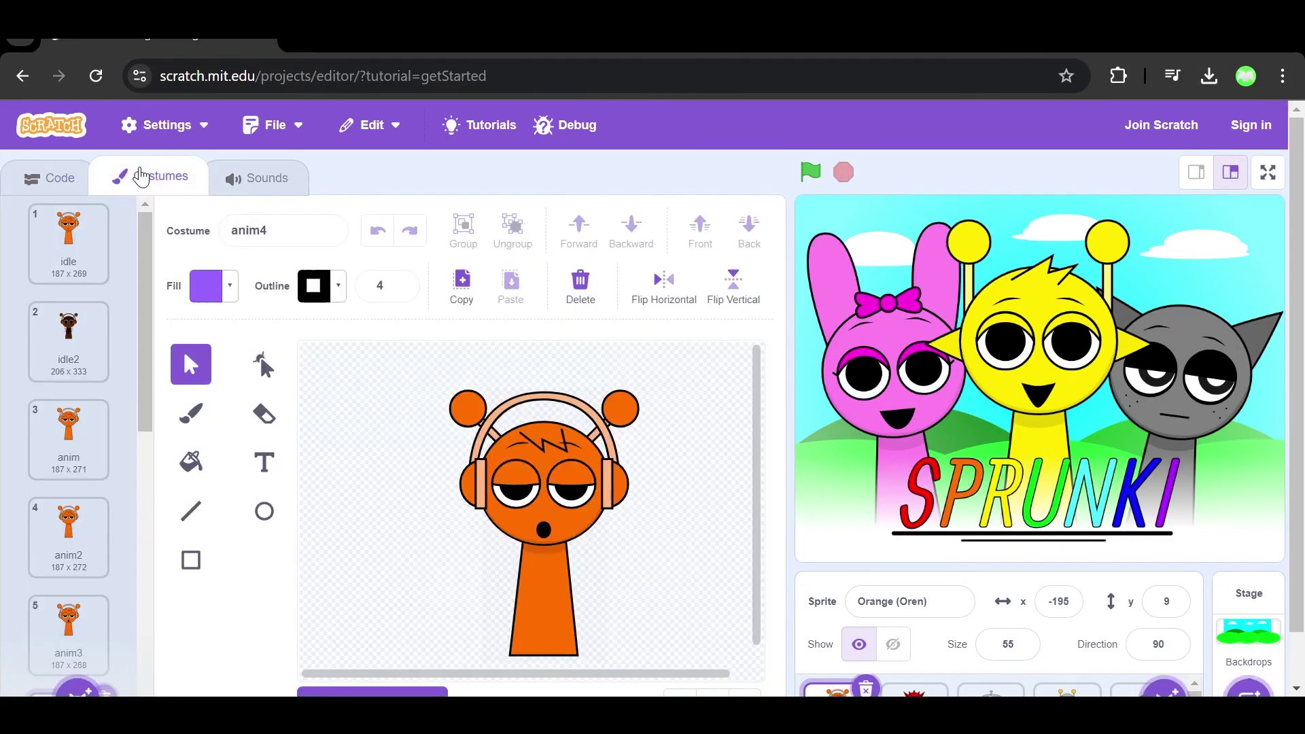